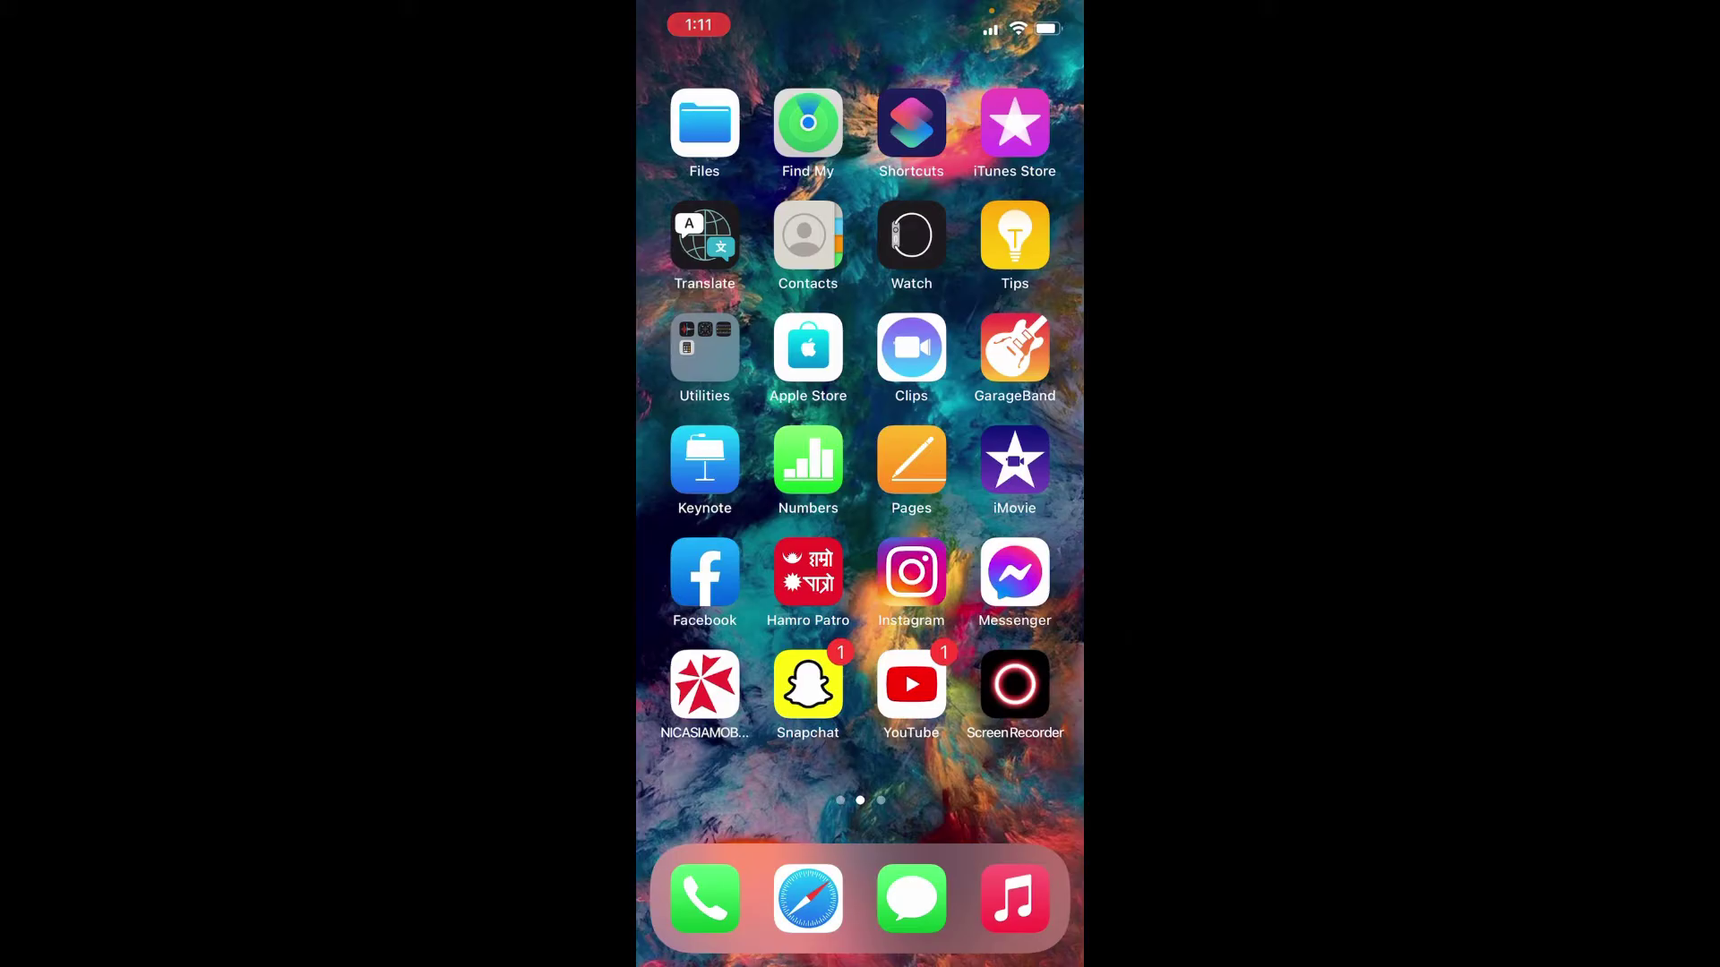
- Search the App Store for 'netflix' and launch the Netflix app from the results
mouse_move(995, 538)
left_mouse_down()
mouse_move(726, 539)
mouse_move(995, 538)
left_mouse_up()
left_click_drag(727, 539, 995, 537)
left_click(674, 460)
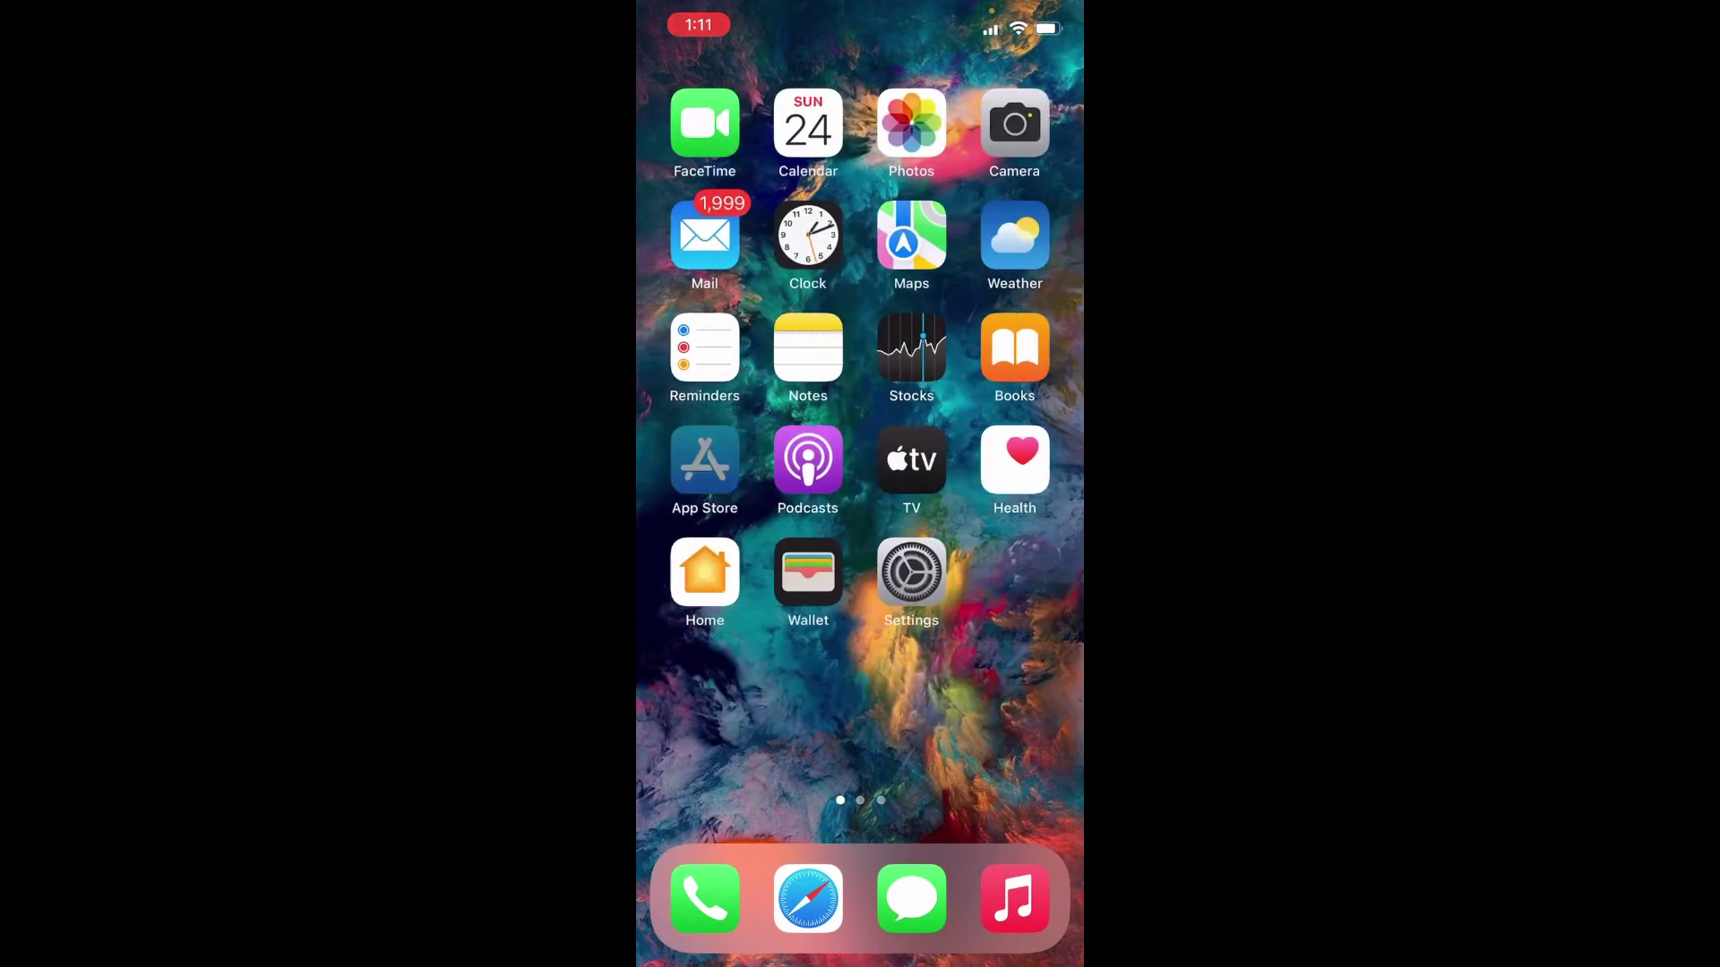
type("lix")
left_click(1029, 852)
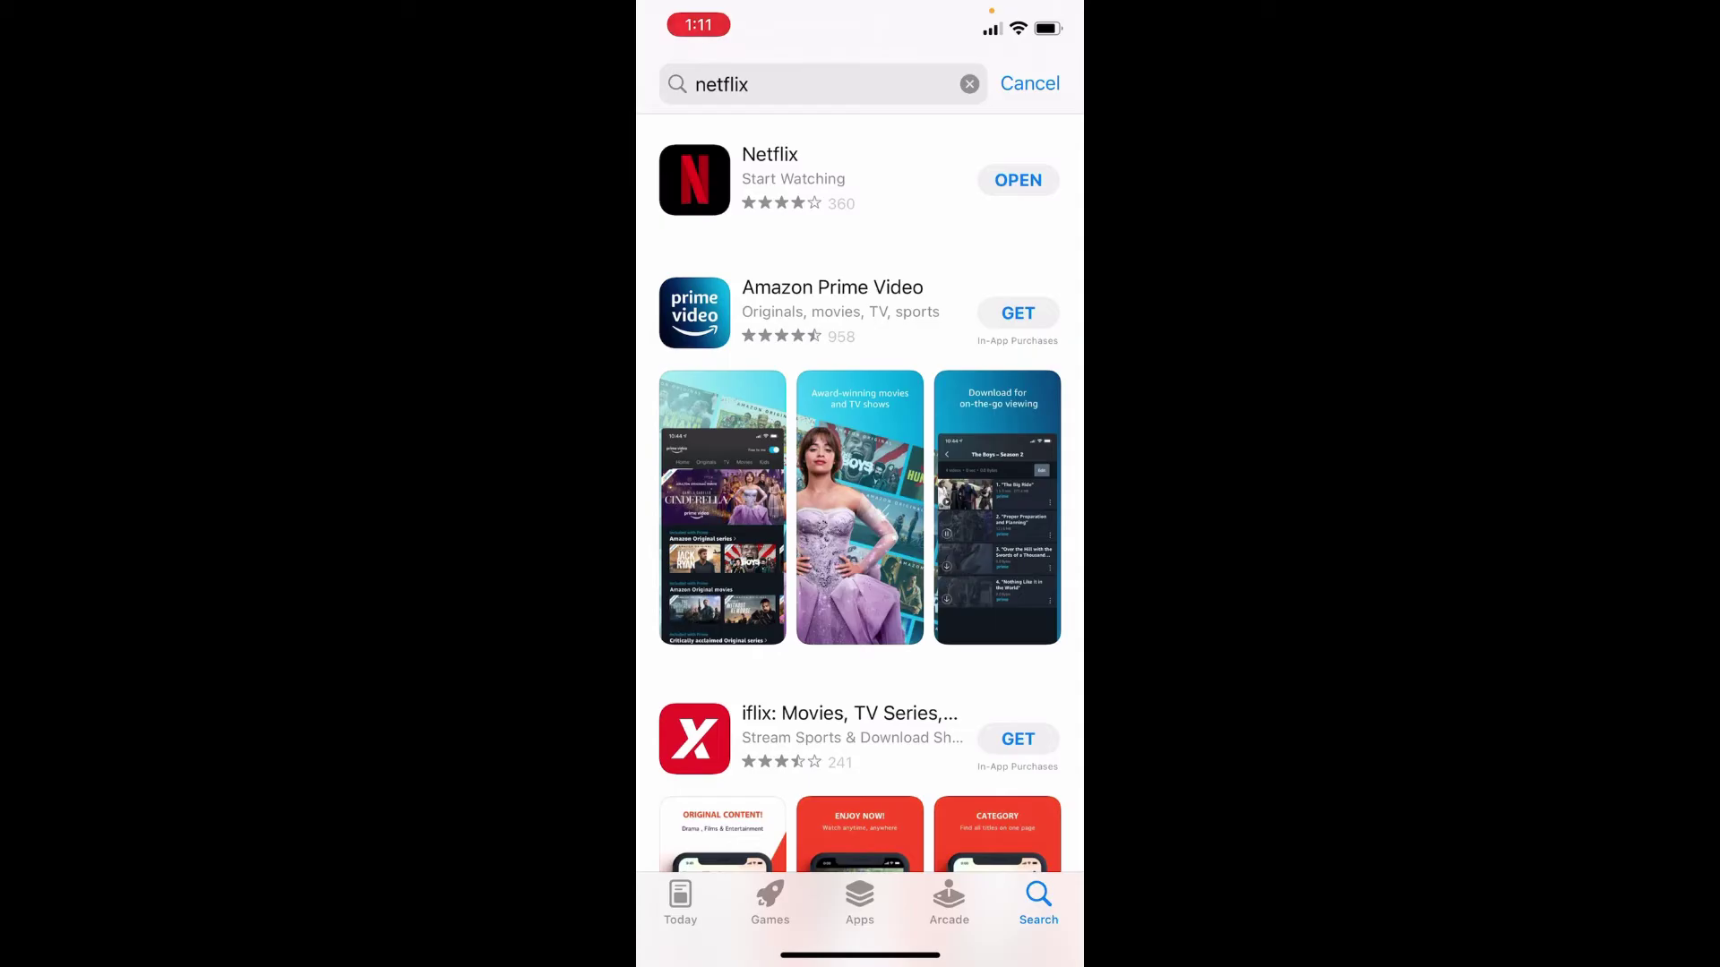
left_click(1017, 178)
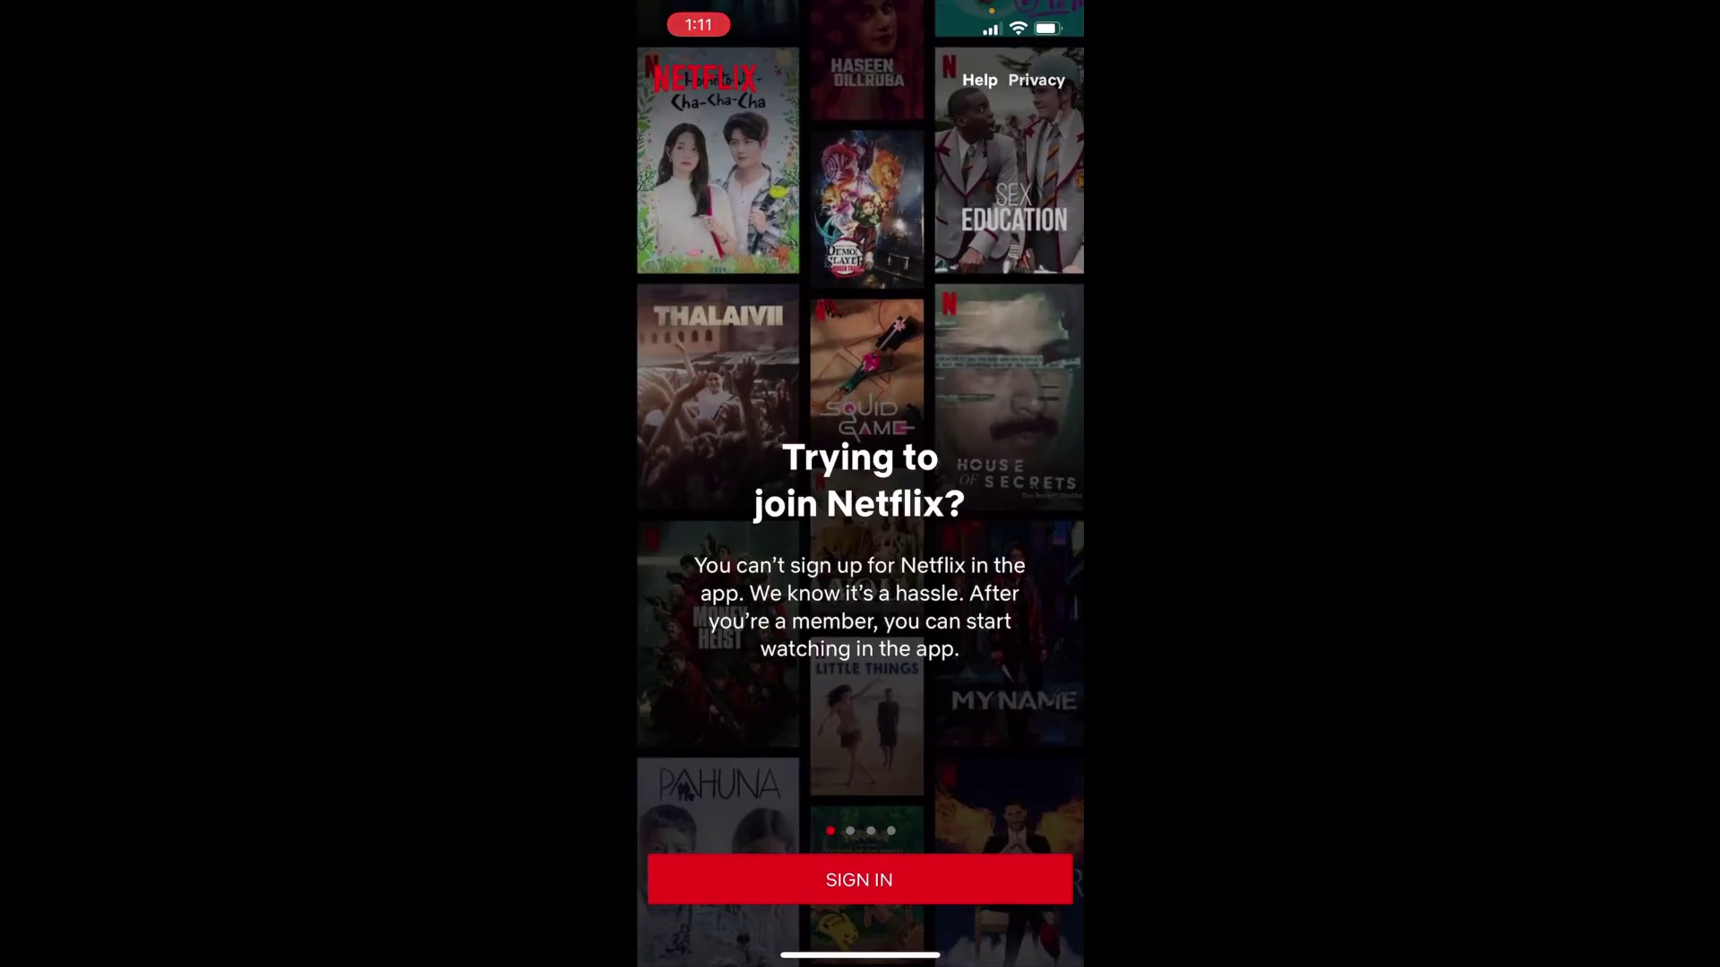
scroll(860, 484, "right", 5)
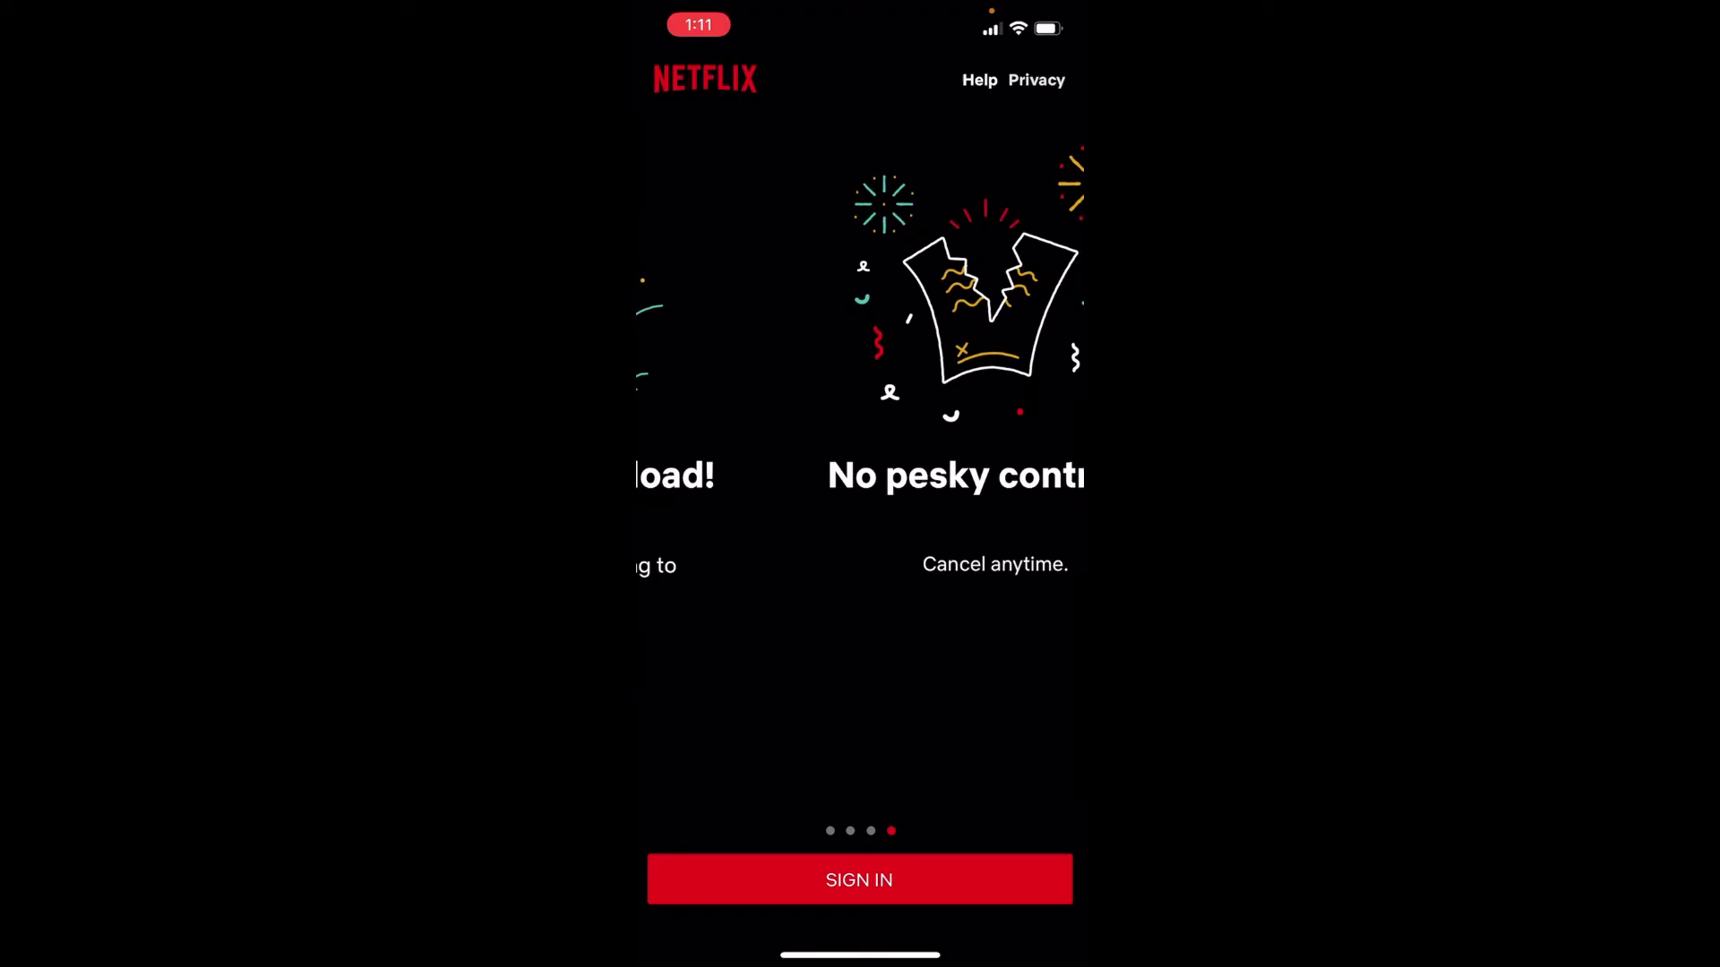
scroll(860, 485, "left", 5)
- Choose SIGN IN from the Netflix welcome carousel
left_click(859, 879)
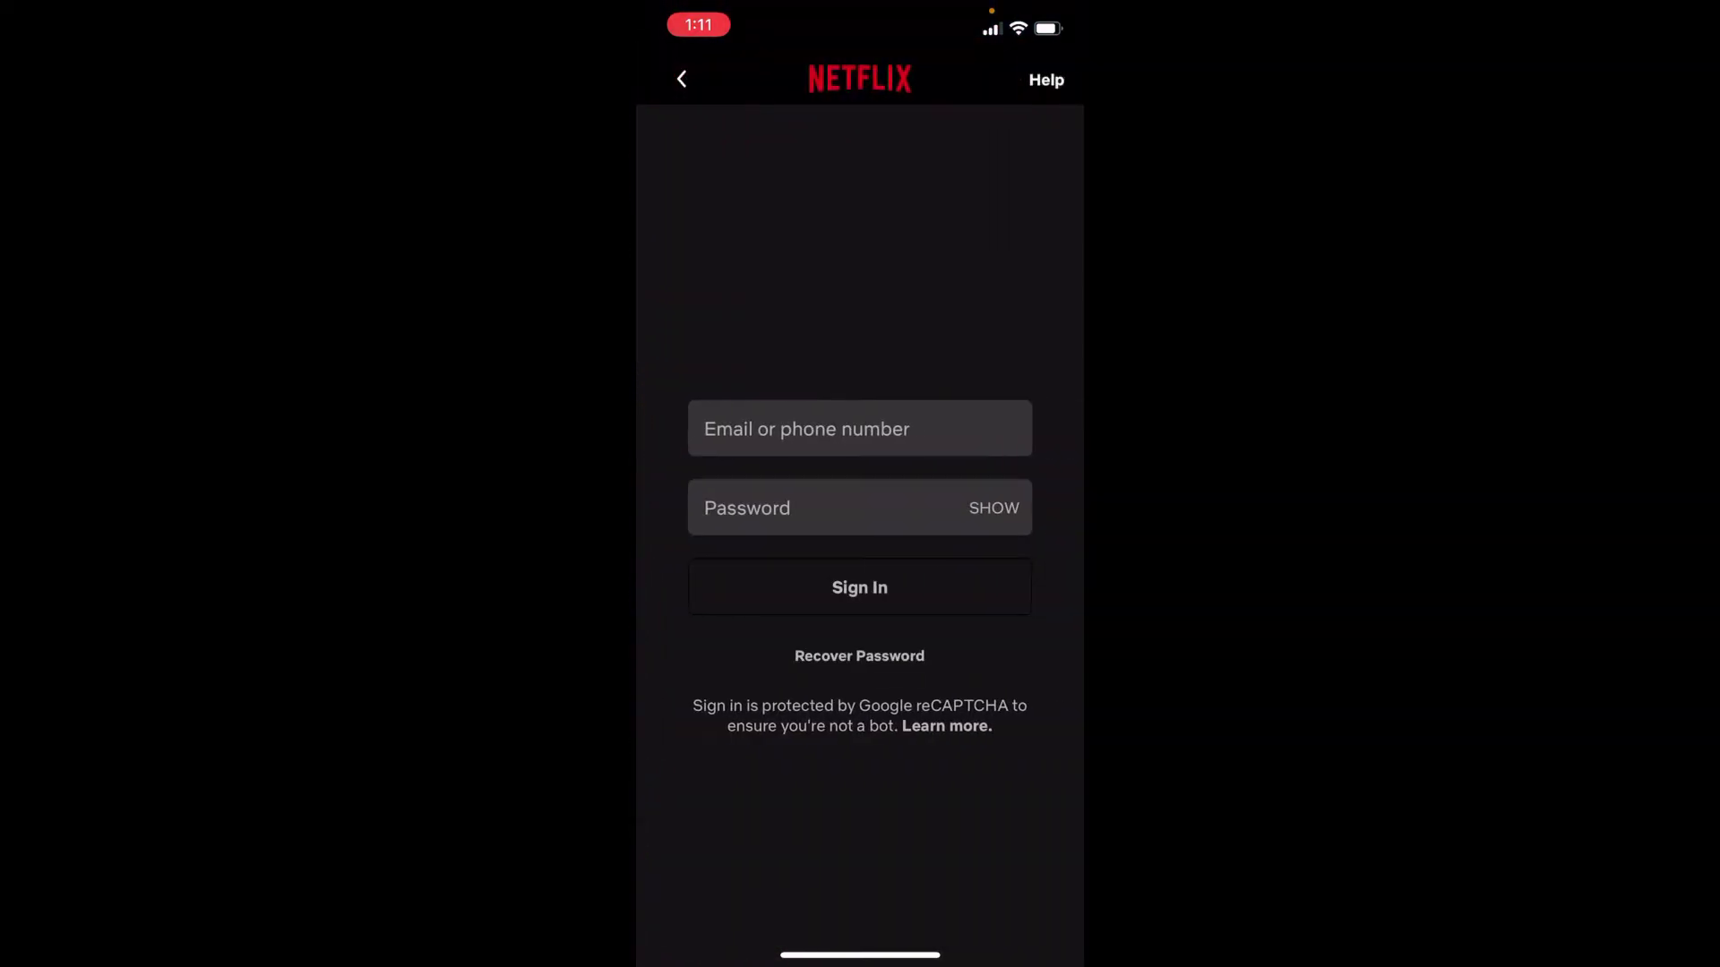
- Sign in with the account email and password, then pick a profile on Who's Watching?
left_click(861, 429)
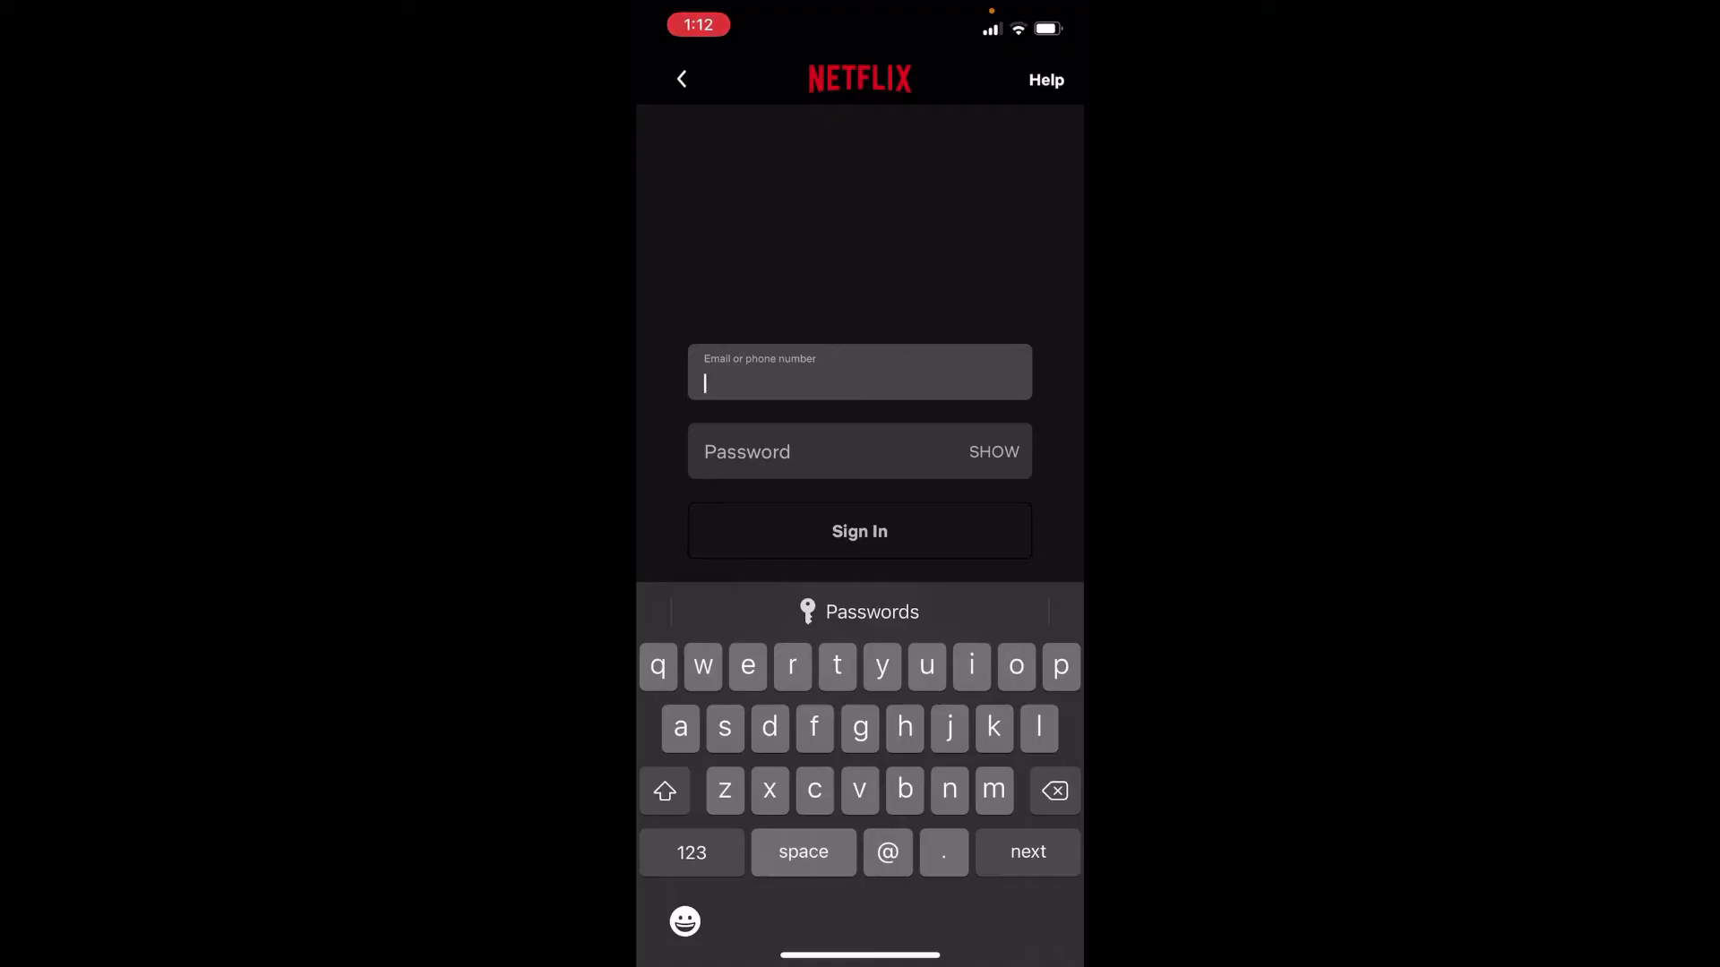
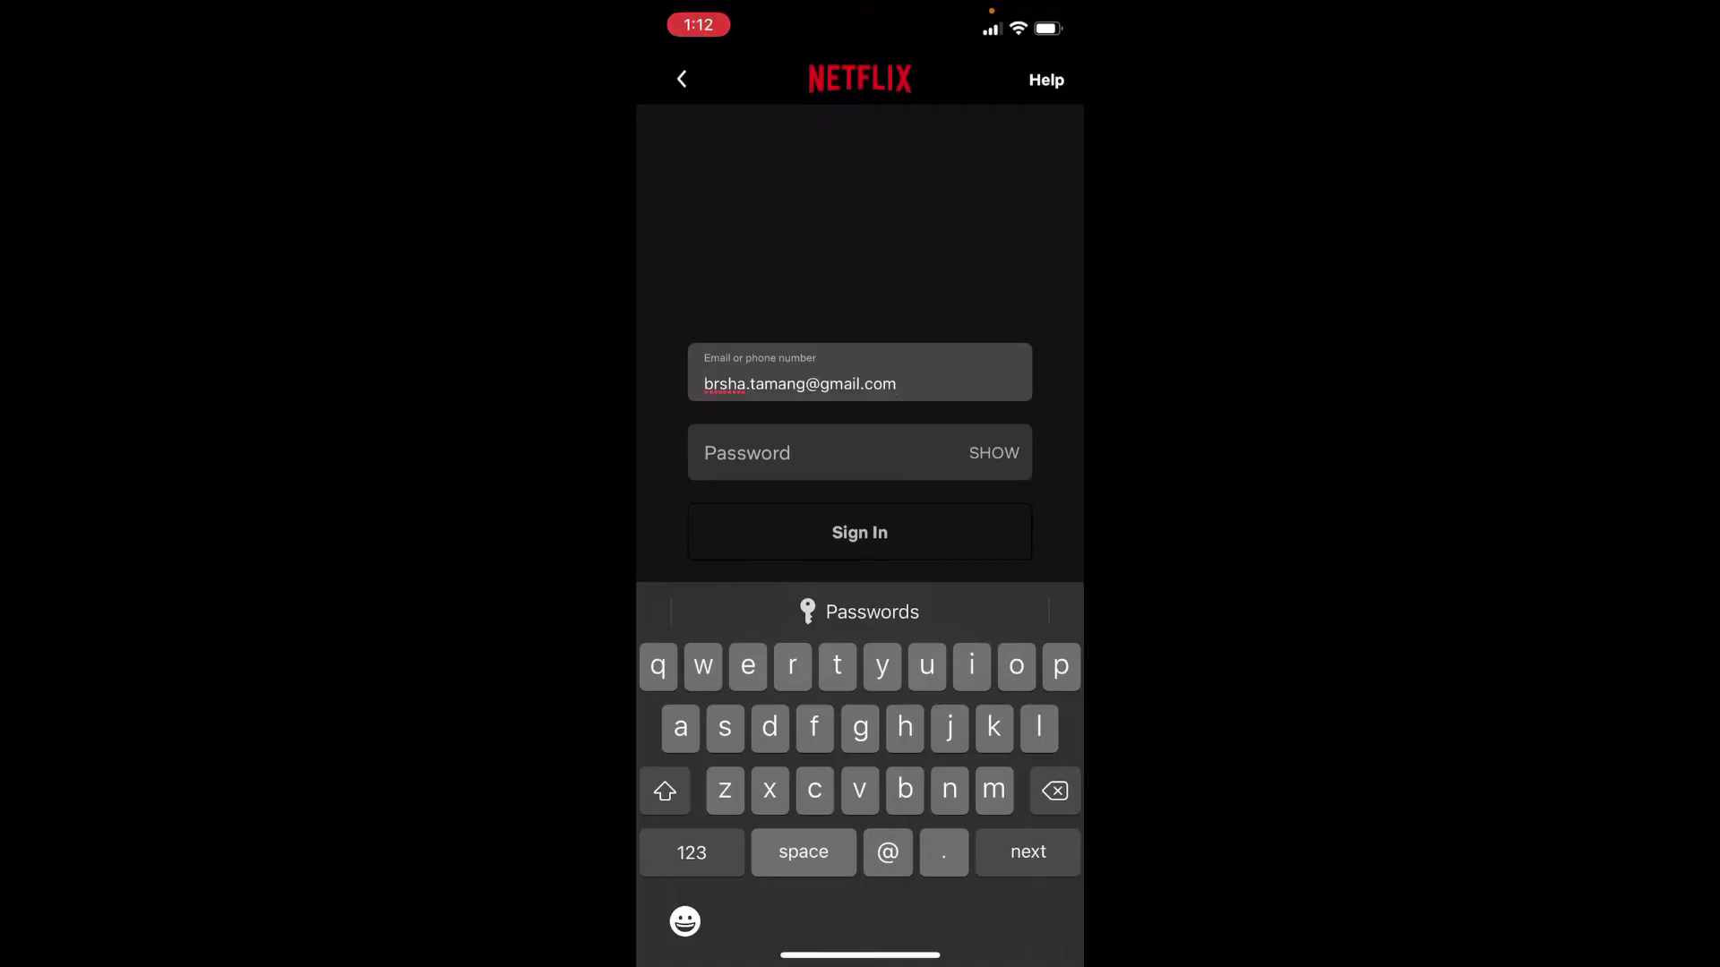
key("Return")
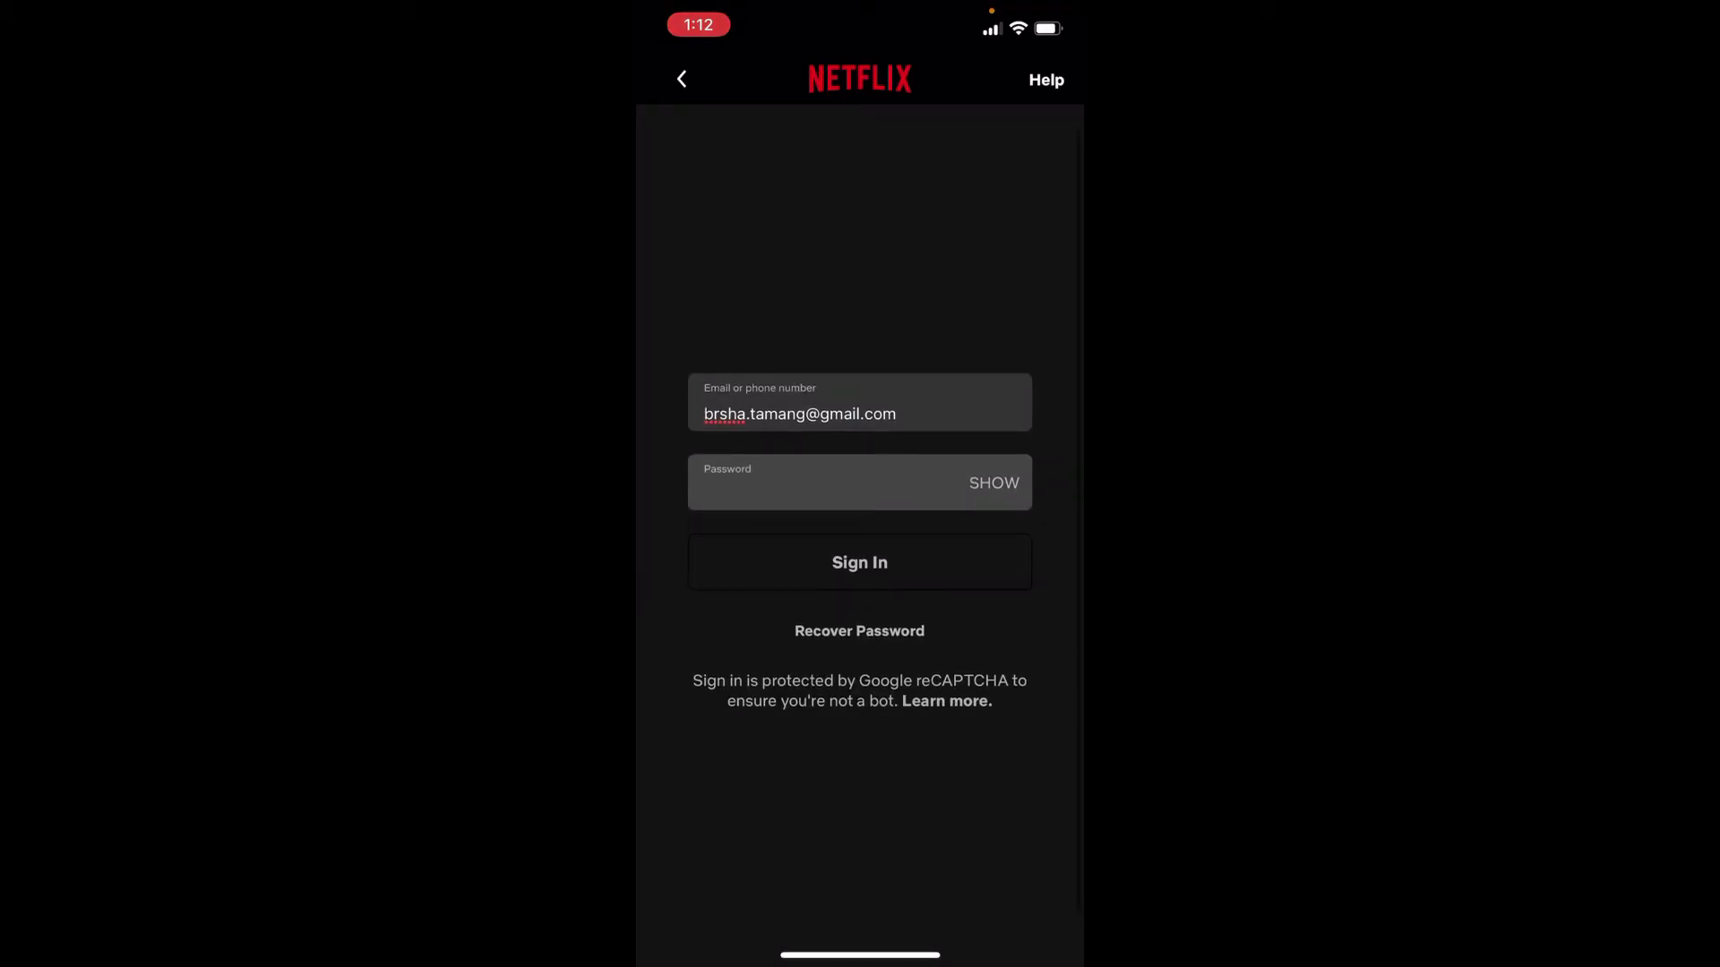
left_click(834, 509)
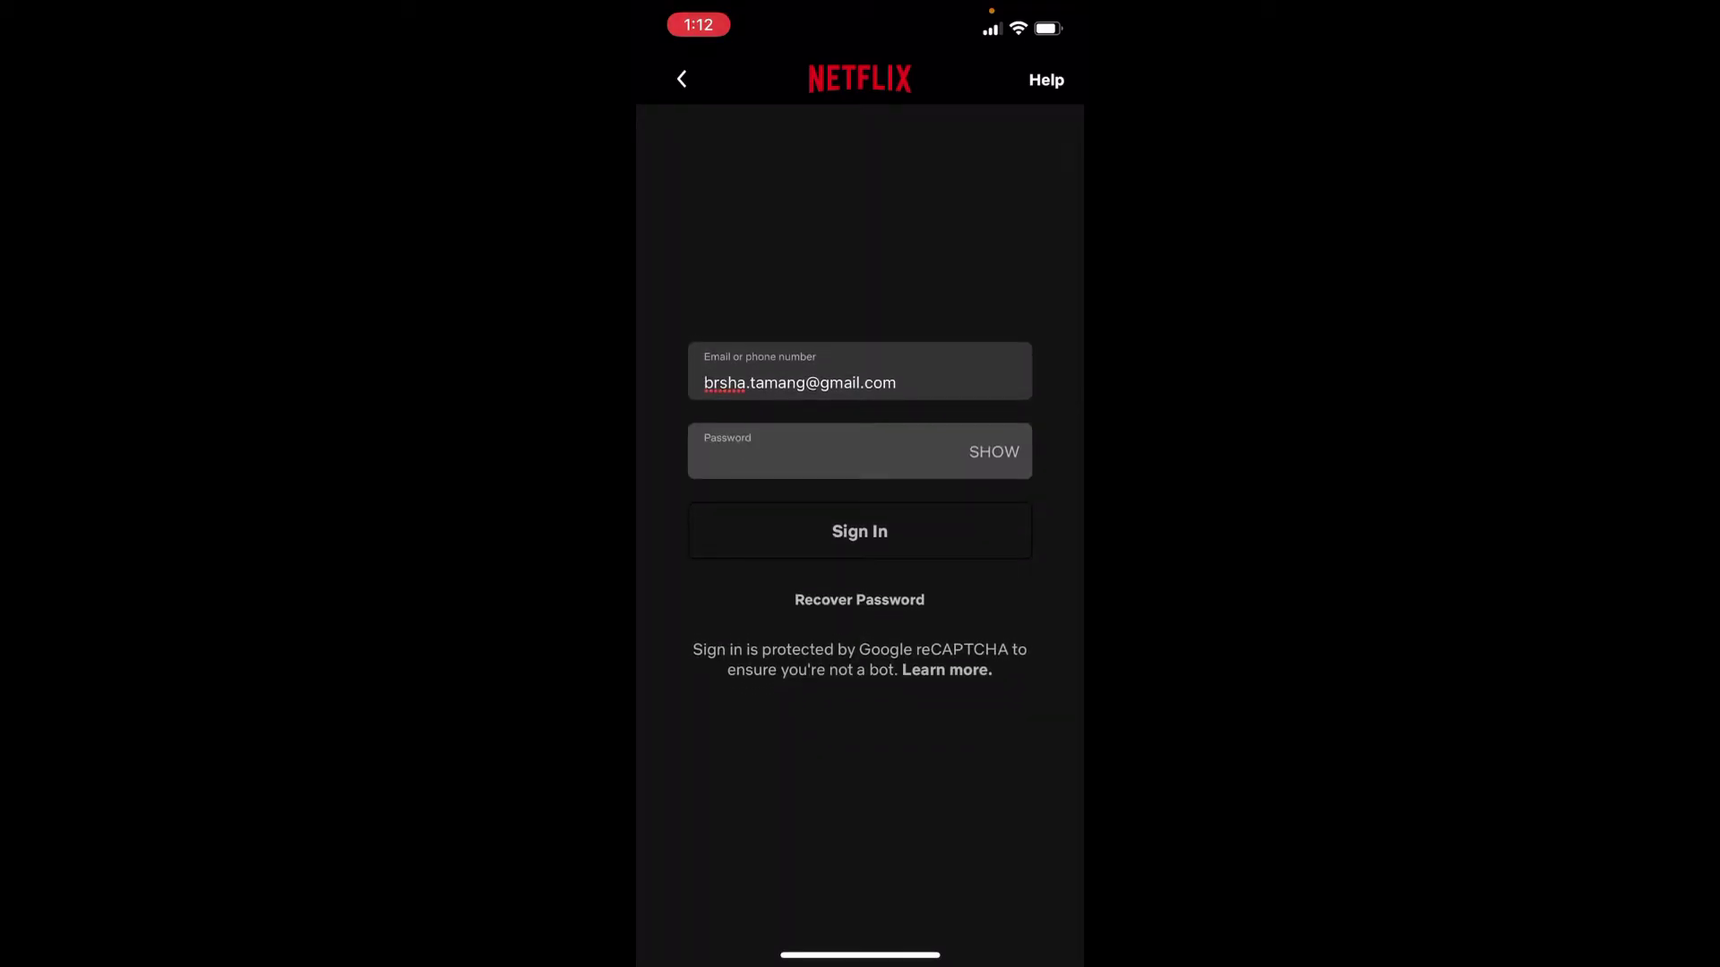
key("Return")
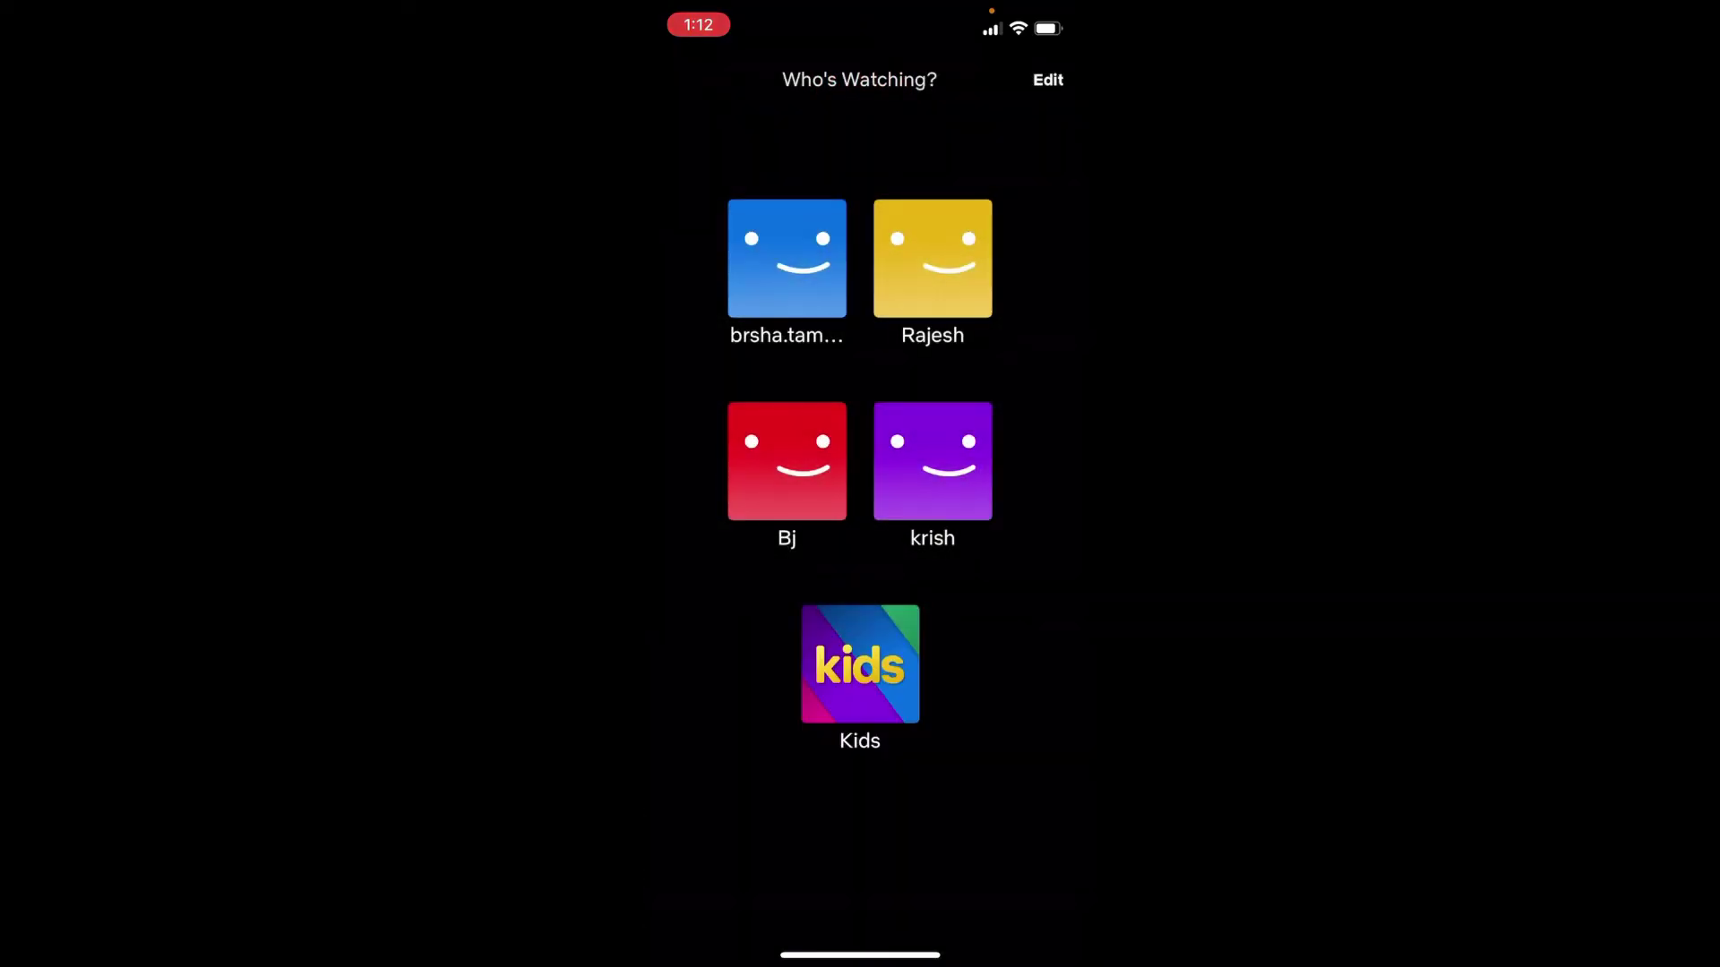
left_click(789, 460)
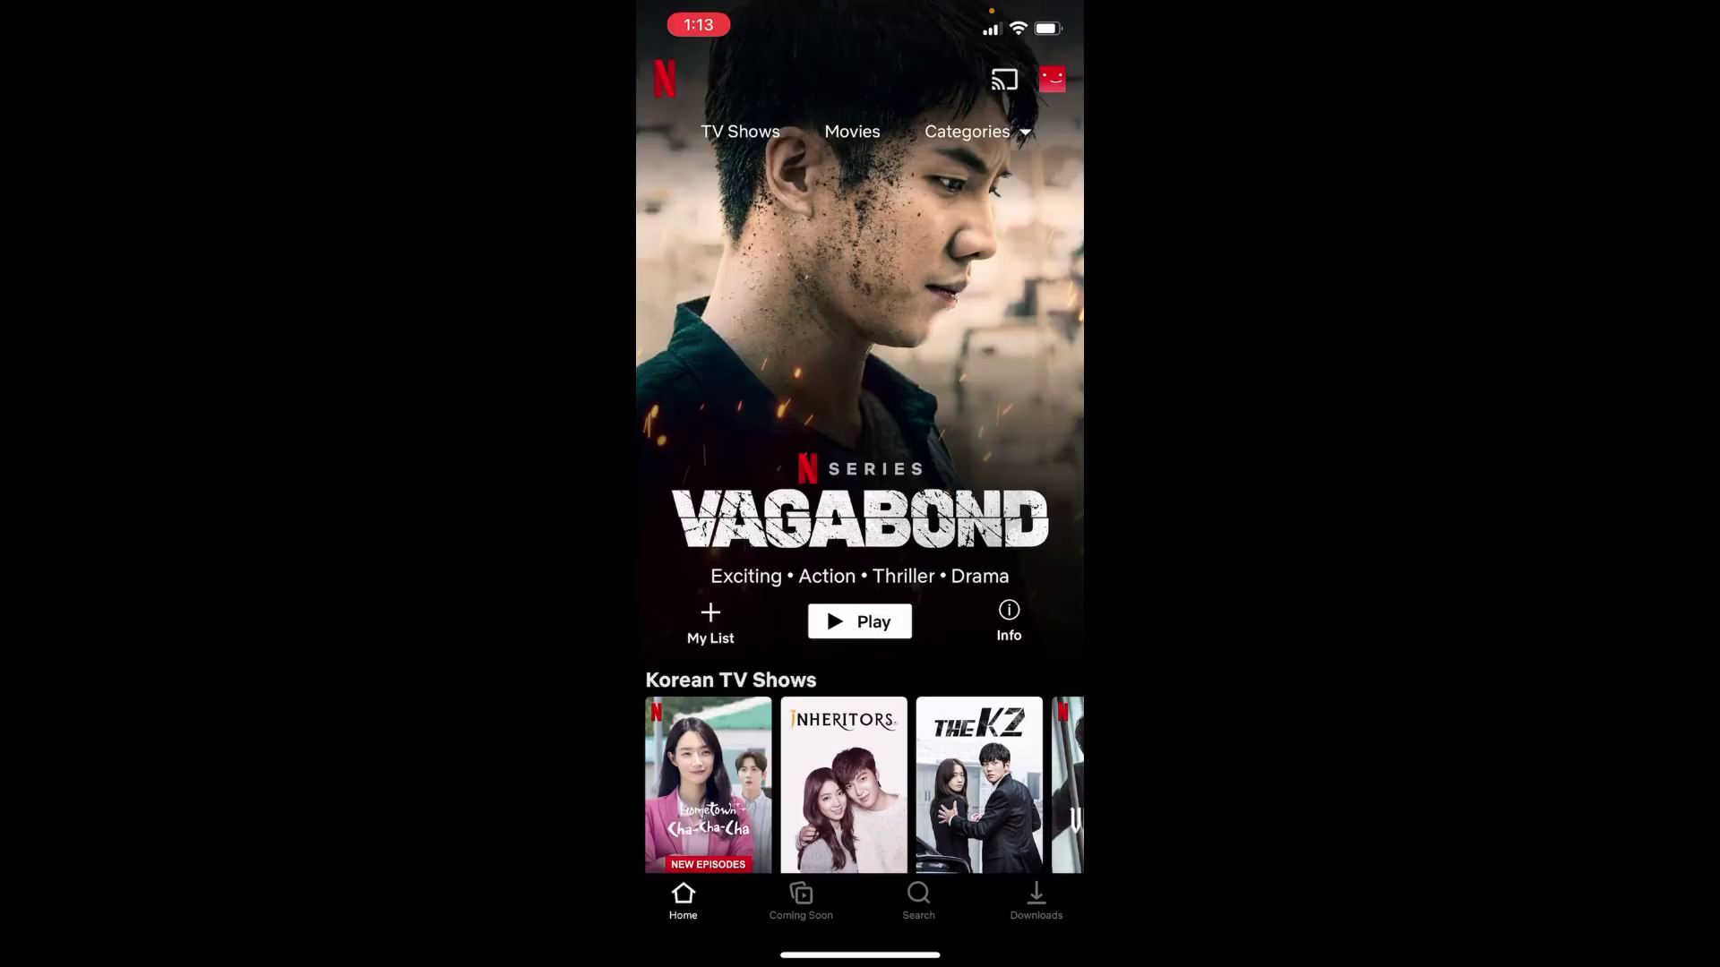
- Leave Netflix for the home screen and move to the second app page
left_click_drag(860, 954, 860, 538)
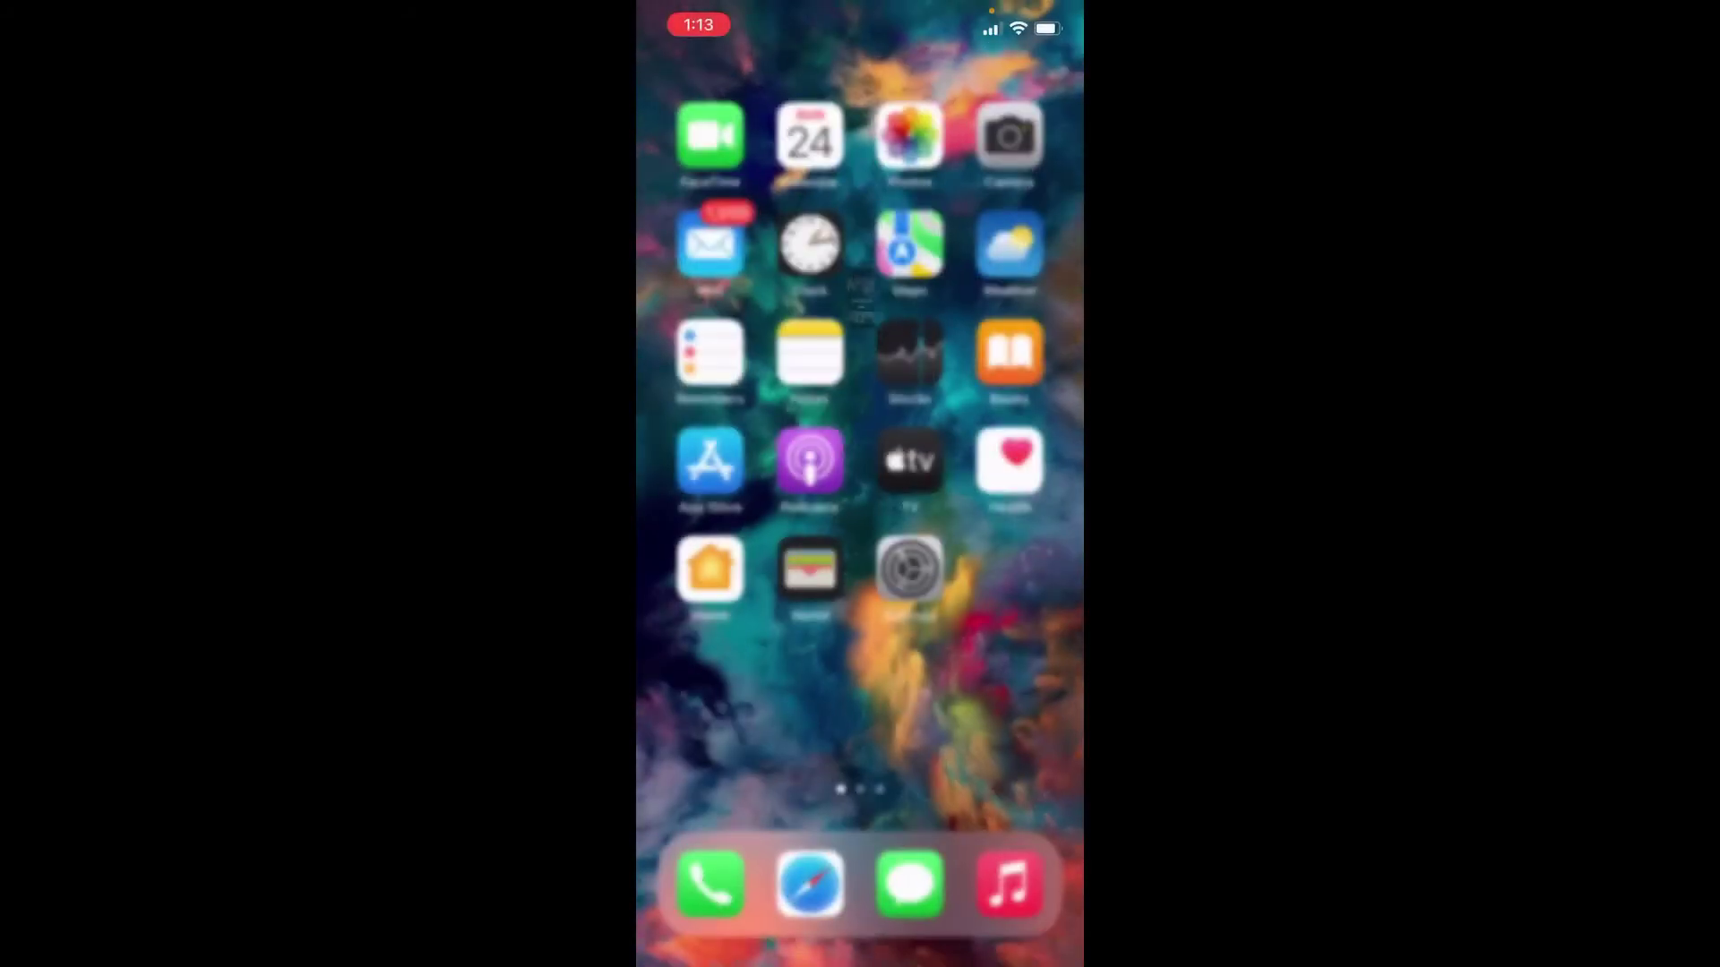
mouse_move(699, 538)
left_mouse_down()
mouse_move(1049, 537)
mouse_move(698, 539)
left_mouse_up()
left_click_drag(1021, 538, 699, 538)
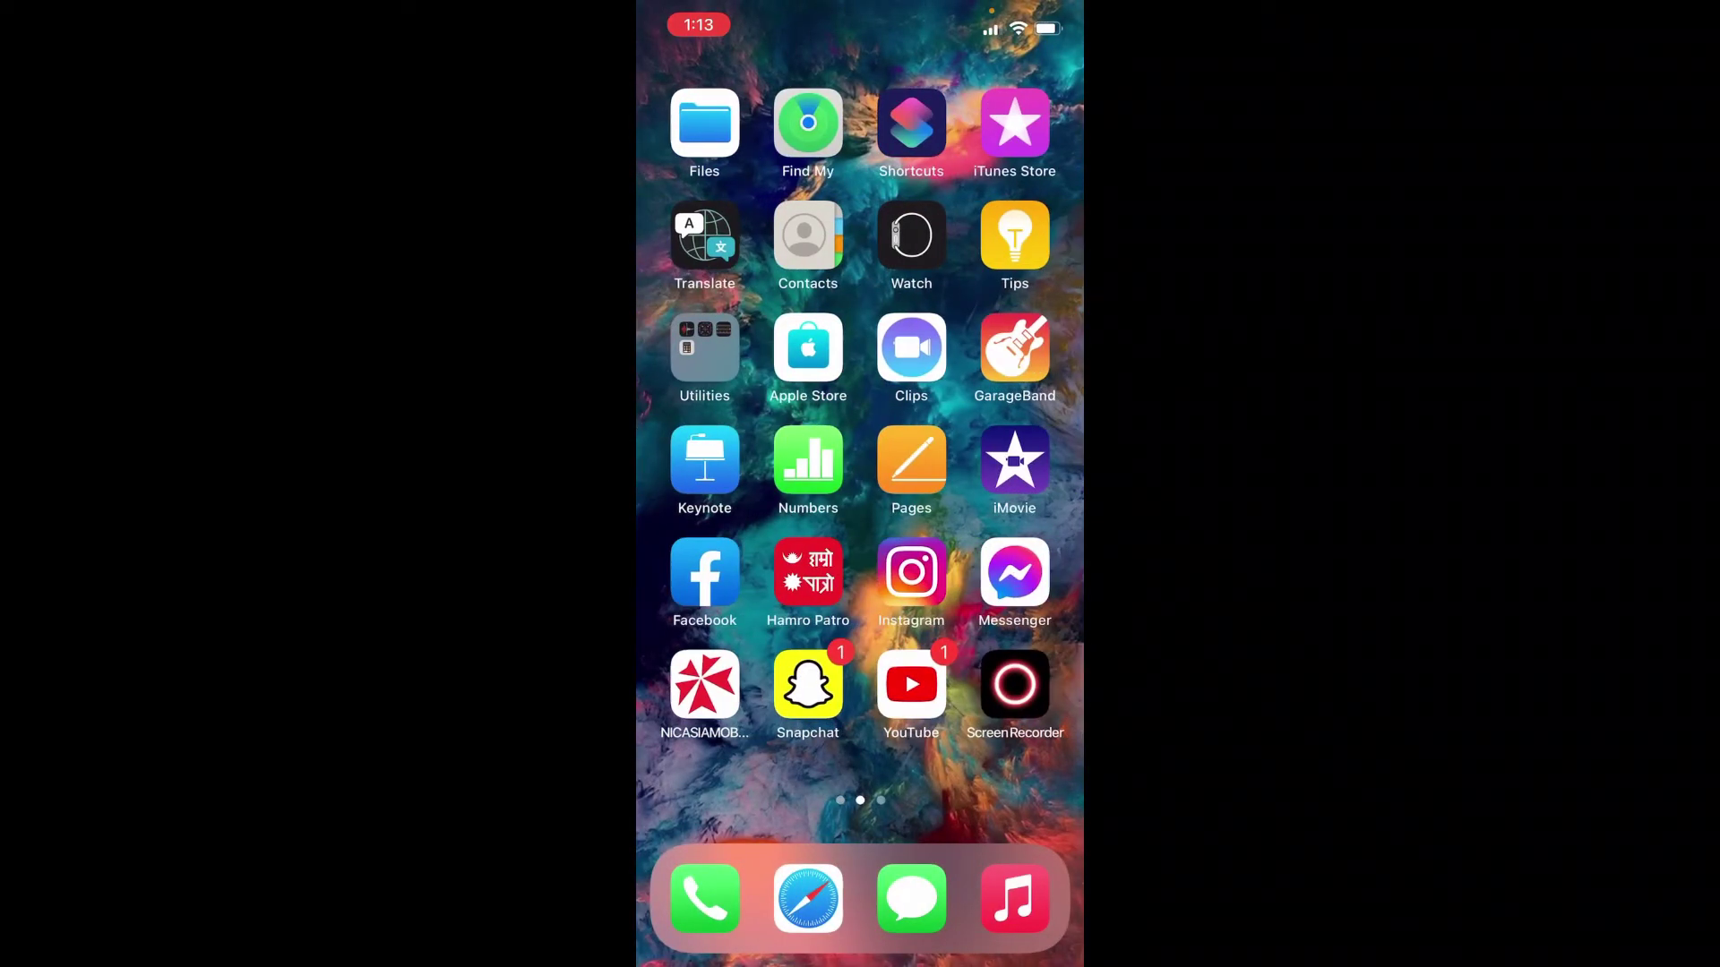